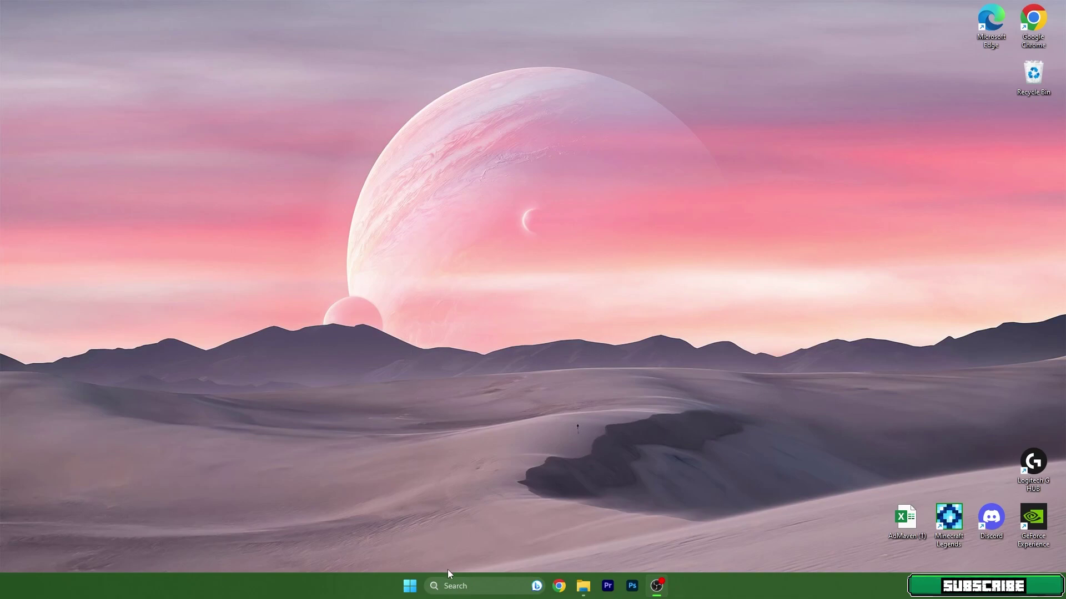
Search Windows for 'Tlauncher' and launch the TLauncher app from the results
{"action": "left_click", "coordinate": [461, 587]}
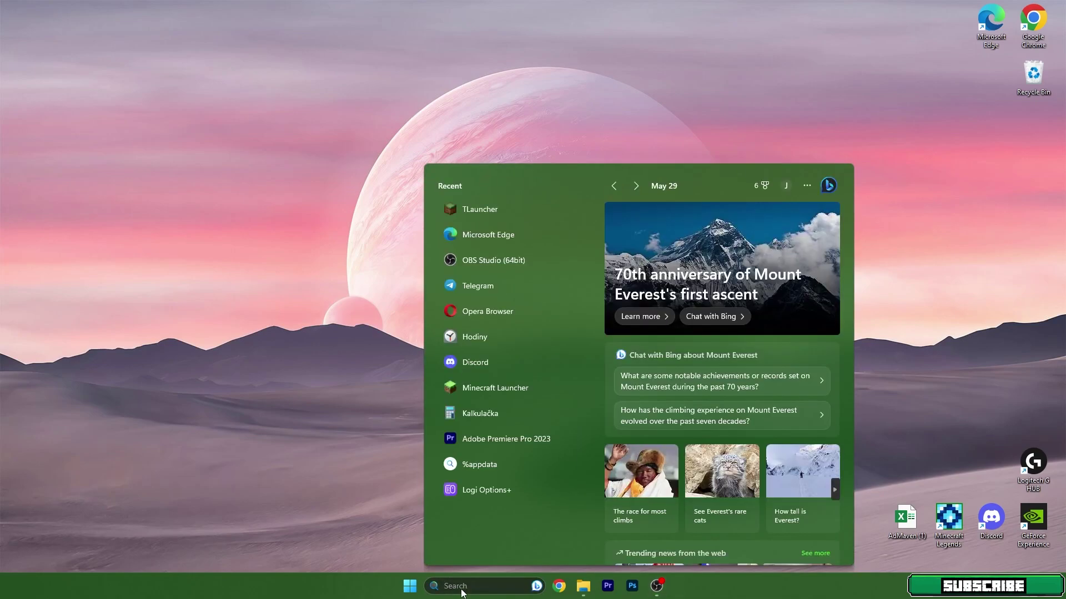
{"action": "type", "text": "Tlauncher"}
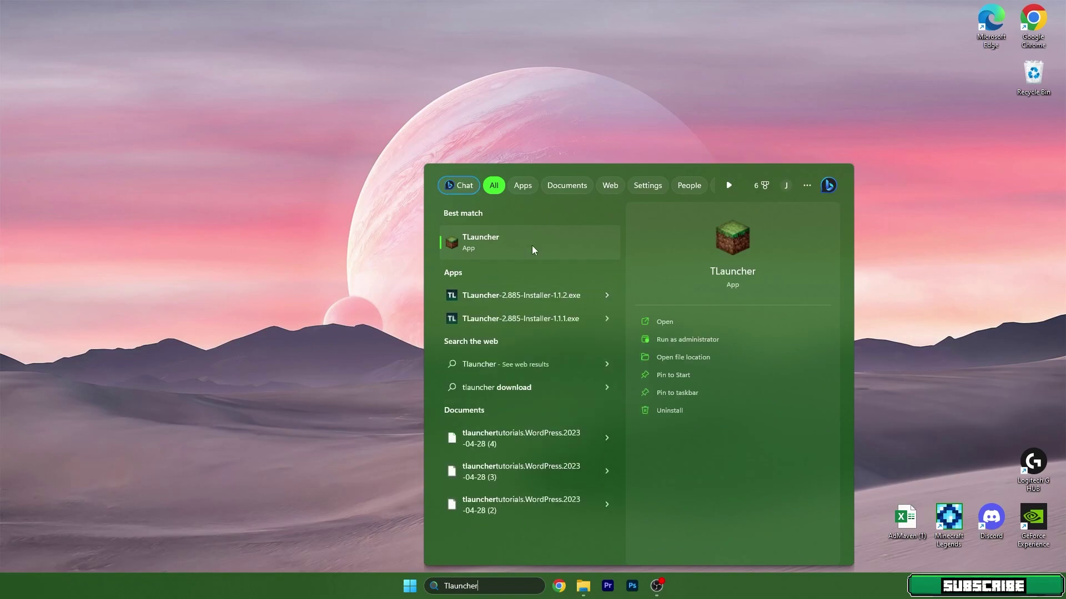
{"action": "left_click", "coordinate": [531, 245]}
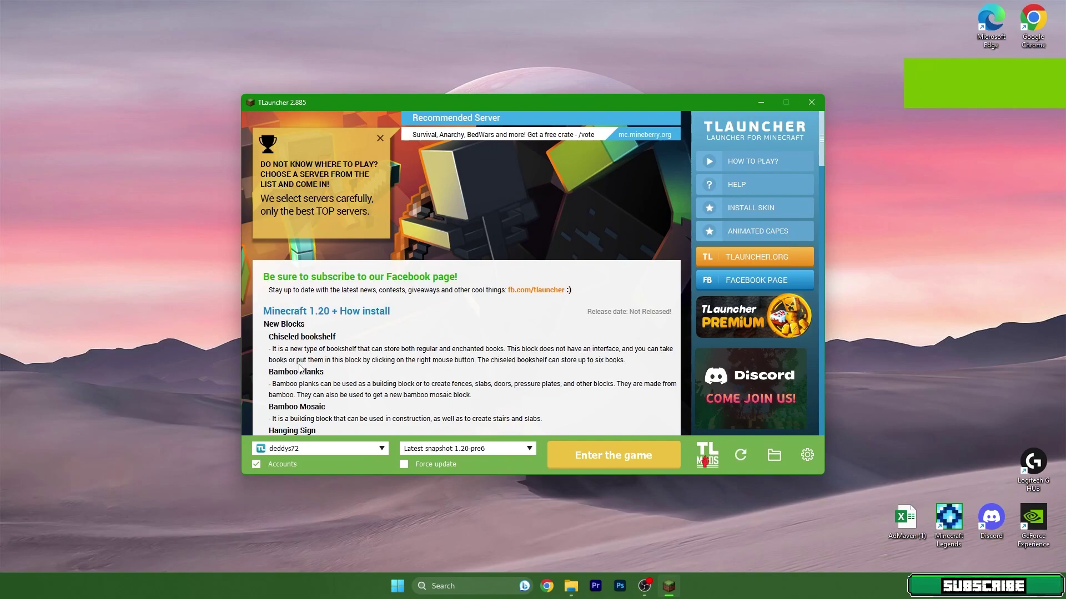
Look at the account settings from the accounts list, then return to the news page
{"action": "left_click", "coordinate": [257, 465]}
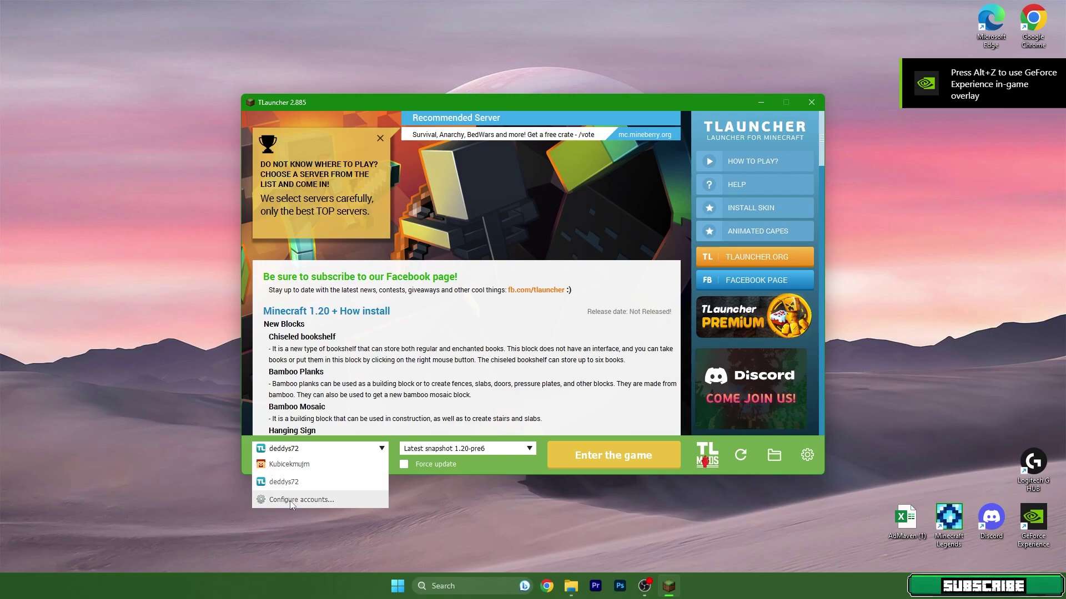
{"action": "left_click", "coordinate": [290, 500]}
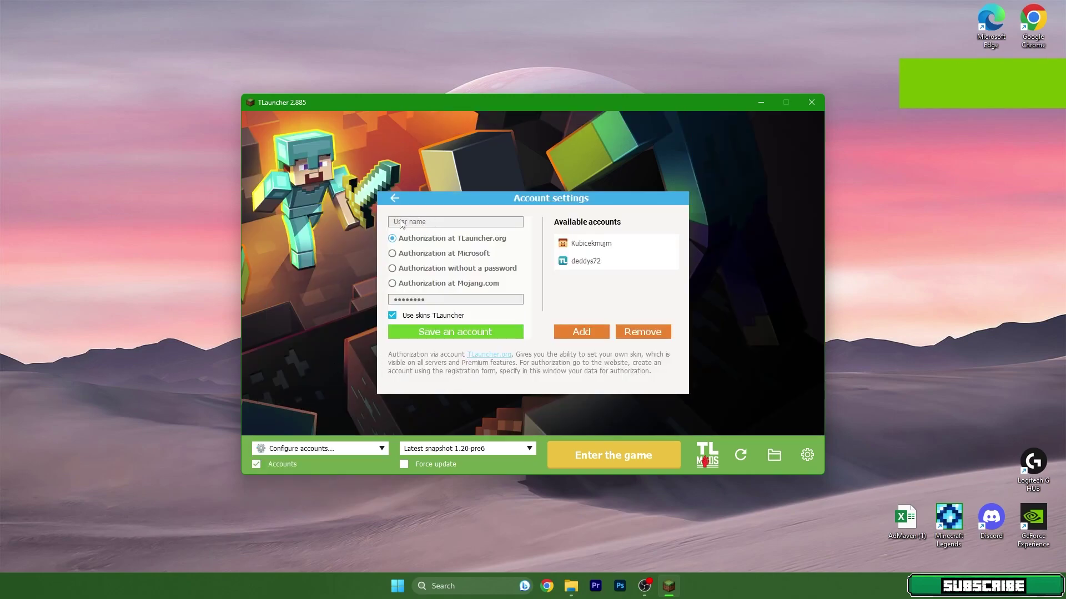
{"action": "left_click", "coordinate": [395, 199]}
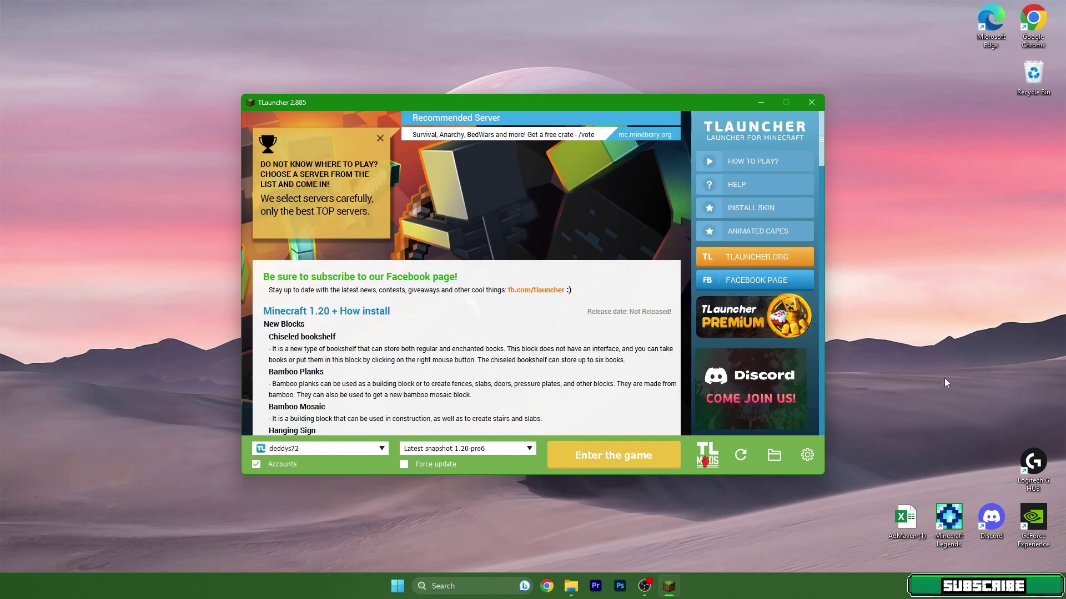
{"action": "left_click", "coordinate": [145, 380]}
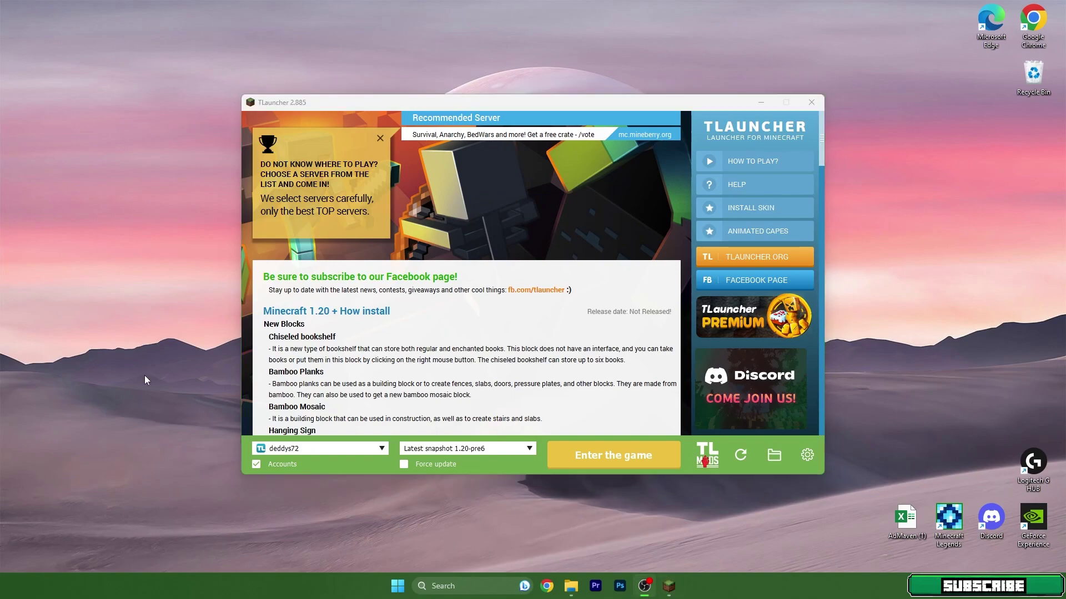
Add a new blank account entry, check its user name and password fields, and close
{"action": "left_click", "coordinate": [318, 453]}
{"action": "left_click", "coordinate": [317, 482]}
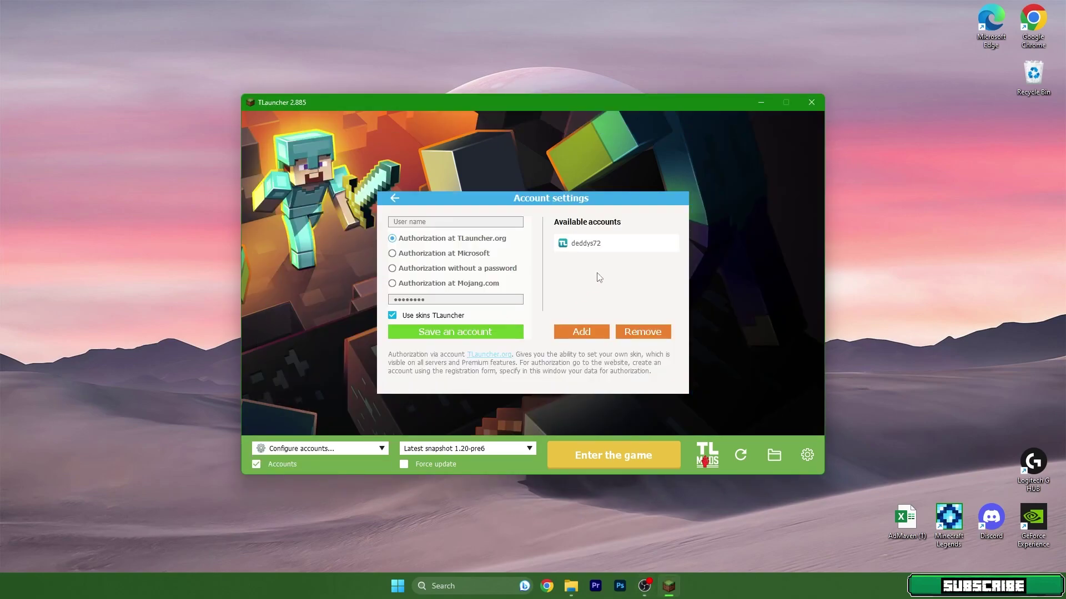
{"action": "left_click", "coordinate": [580, 333]}
{"action": "left_click", "coordinate": [413, 225]}
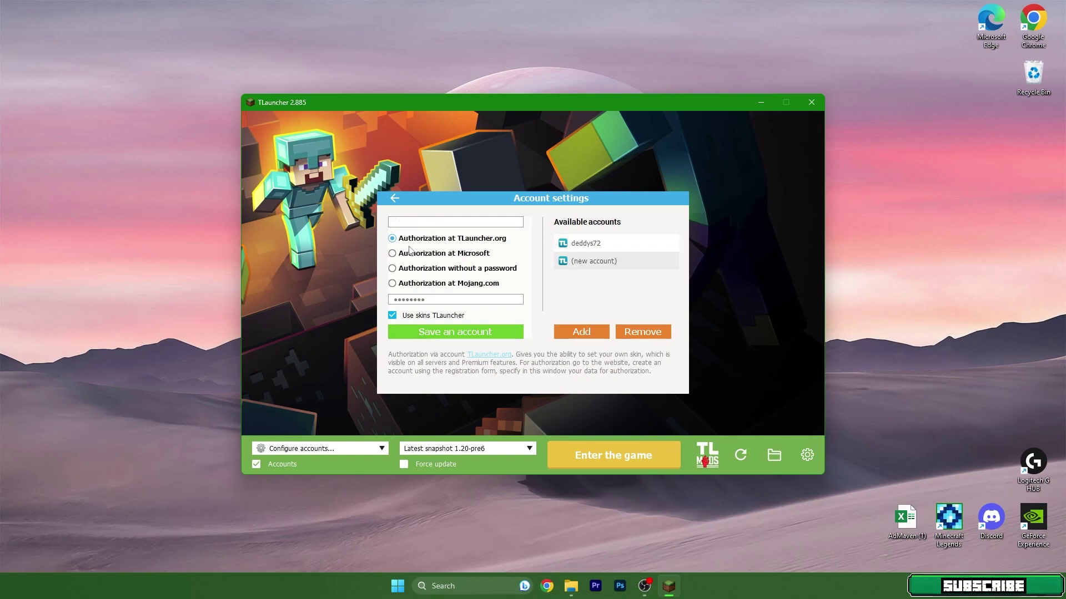
{"action": "left_click", "coordinate": [413, 302]}
{"action": "left_click", "coordinate": [486, 335]}
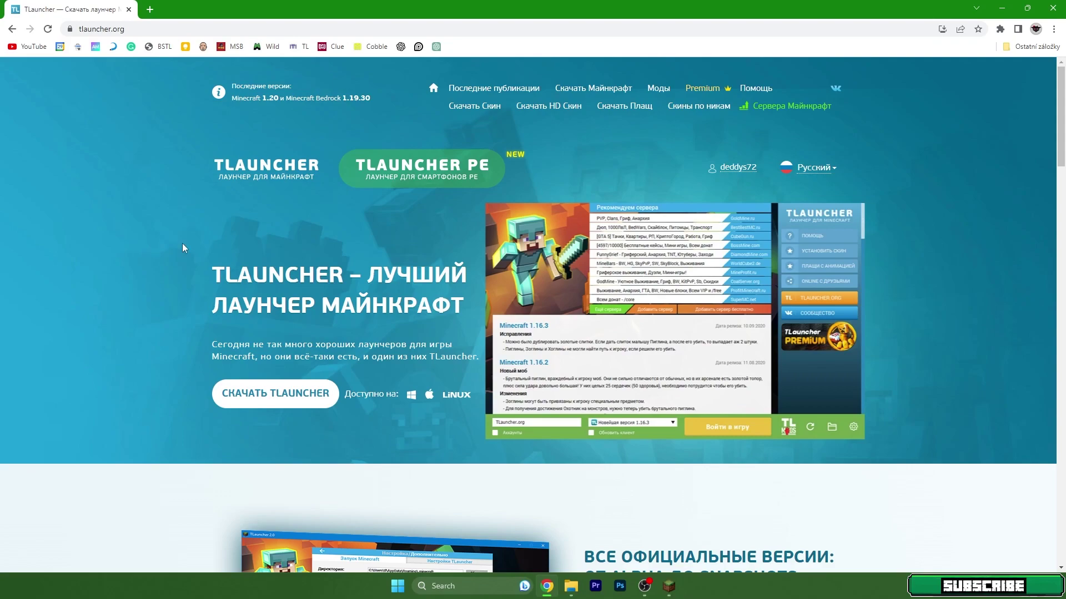
Switch tlauncher.org to English, open the user area, and try its skin upload and slim/classic options
{"action": "left_click", "coordinate": [811, 186]}
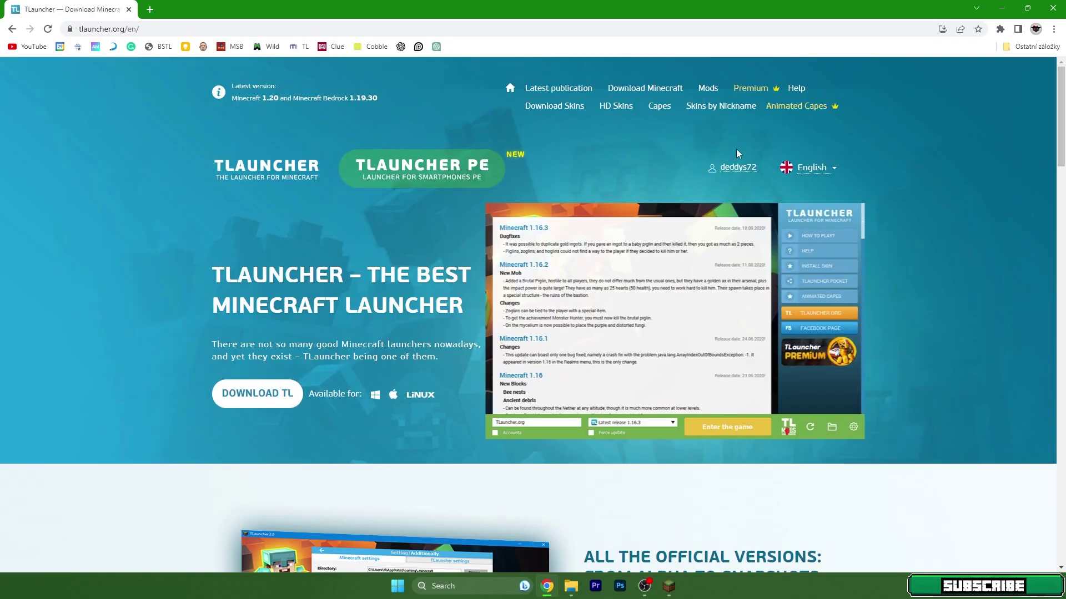
{"action": "left_click", "coordinate": [736, 169]}
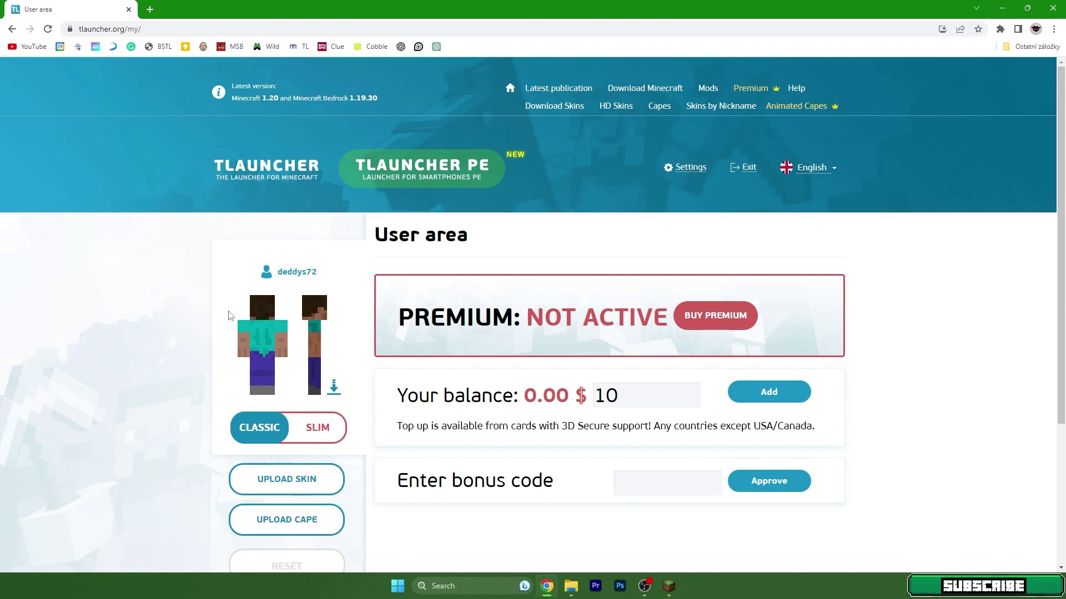
{"action": "scroll", "coordinate": [230, 315], "scroll_direction": "down", "scroll_amount": 2}
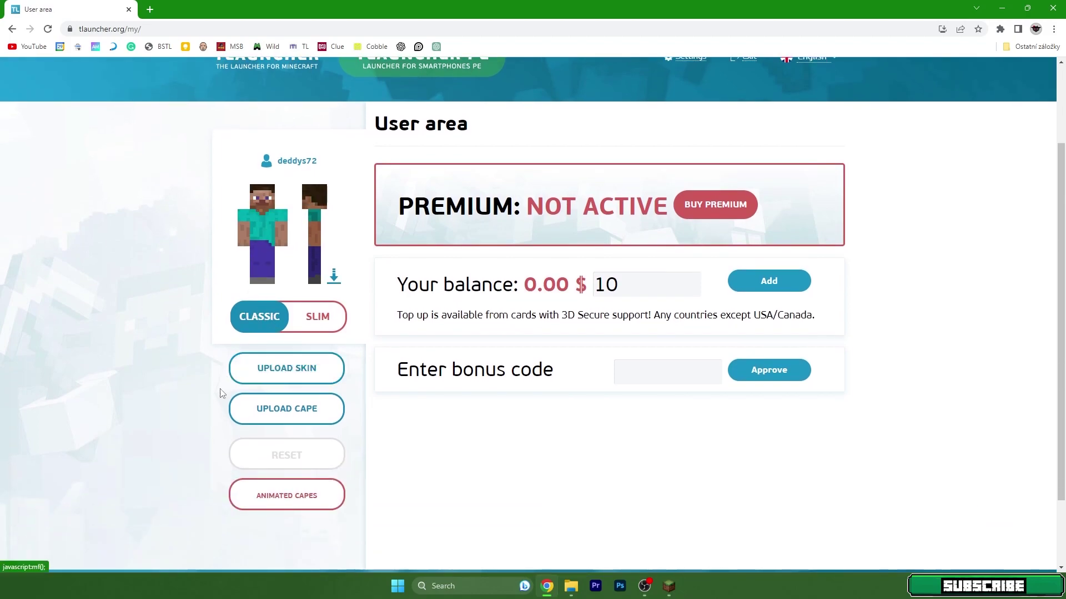
{"action": "left_click", "coordinate": [288, 377]}
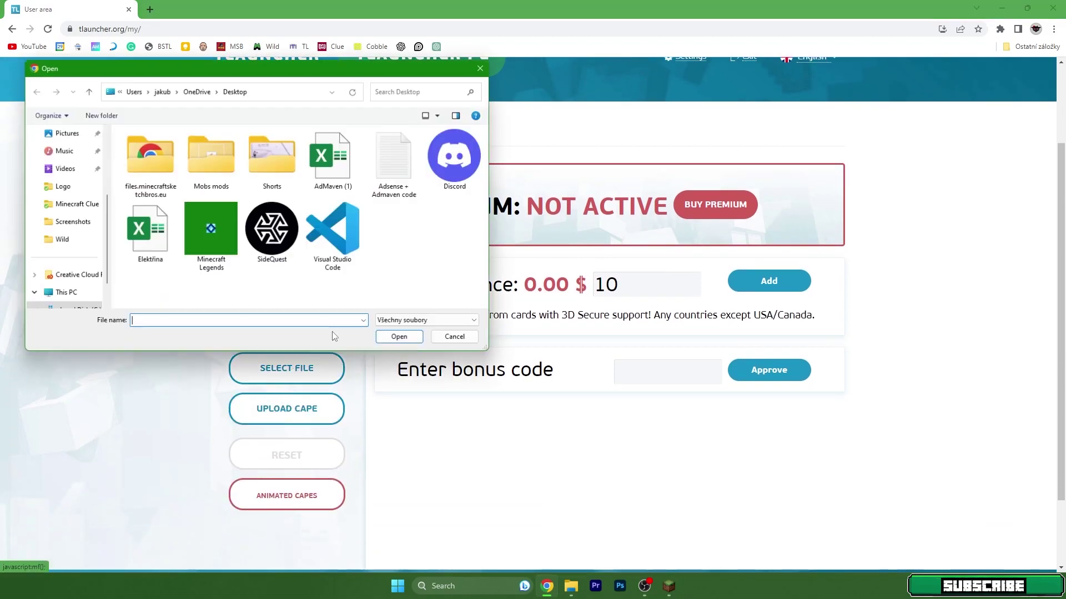
{"action": "left_click", "coordinate": [455, 338]}
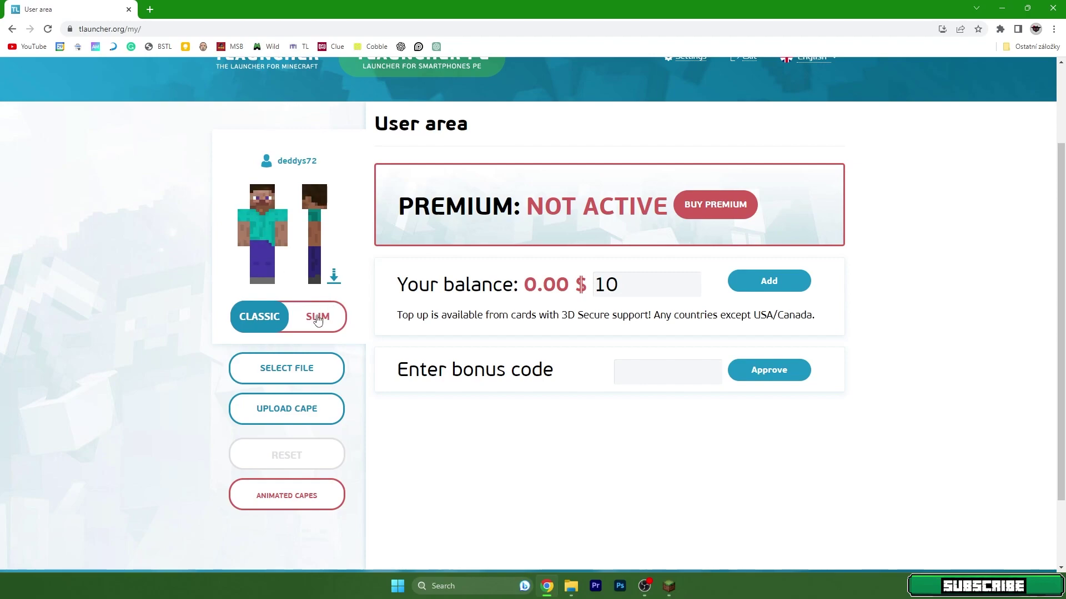
{"action": "left_click", "coordinate": [318, 318]}
{"action": "left_click", "coordinate": [249, 325]}
{"action": "scroll", "coordinate": [241, 334], "scroll_direction": "down", "scroll_amount": 1}
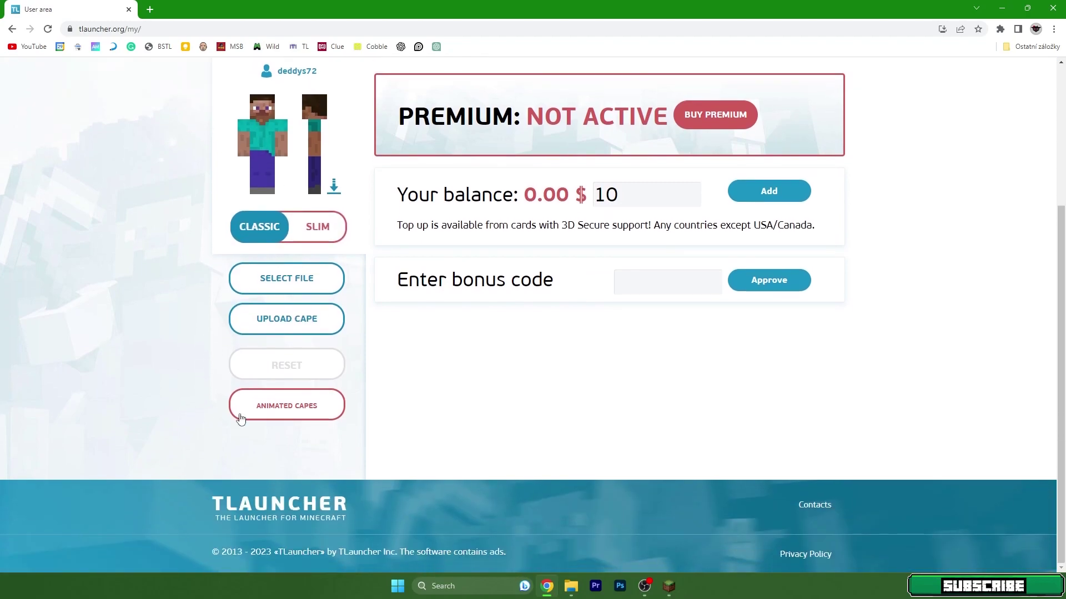
{"action": "scroll", "coordinate": [225, 375], "scroll_direction": "up", "scroll_amount": 3}
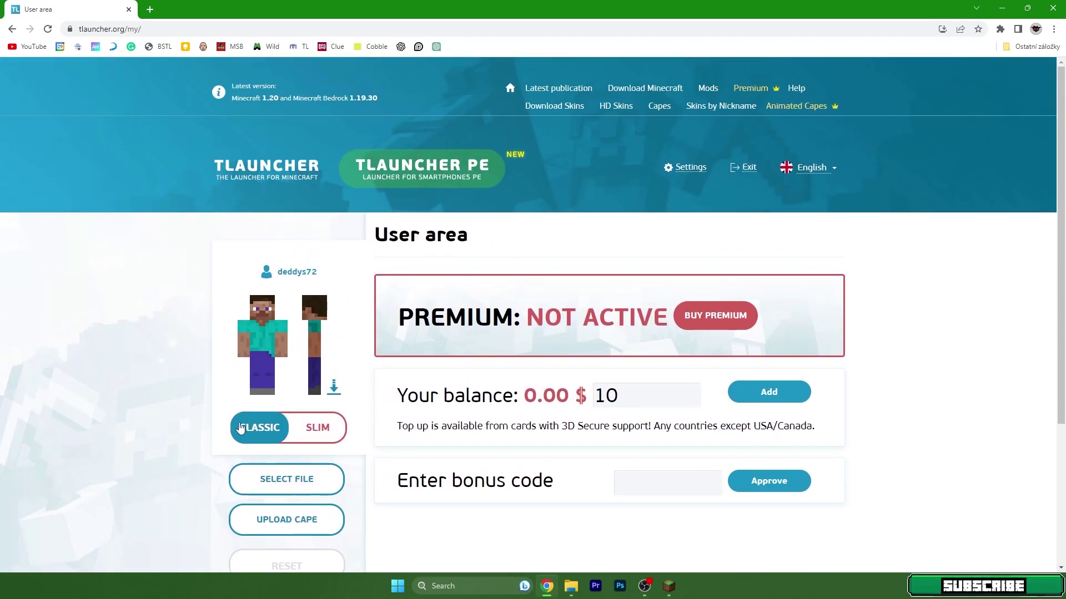
{"action": "scroll", "coordinate": [237, 428], "scroll_direction": "down", "scroll_amount": 1}
{"action": "scroll", "coordinate": [435, 401], "scroll_direction": "down", "scroll_amount": 1}
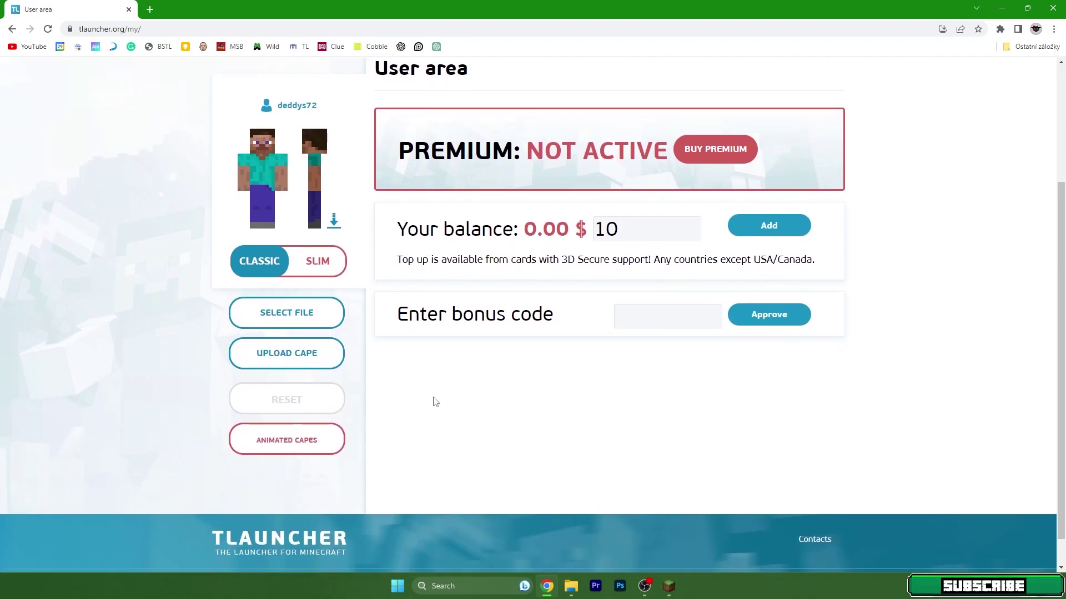
{"action": "scroll", "coordinate": [408, 386], "scroll_direction": "up", "scroll_amount": 2}
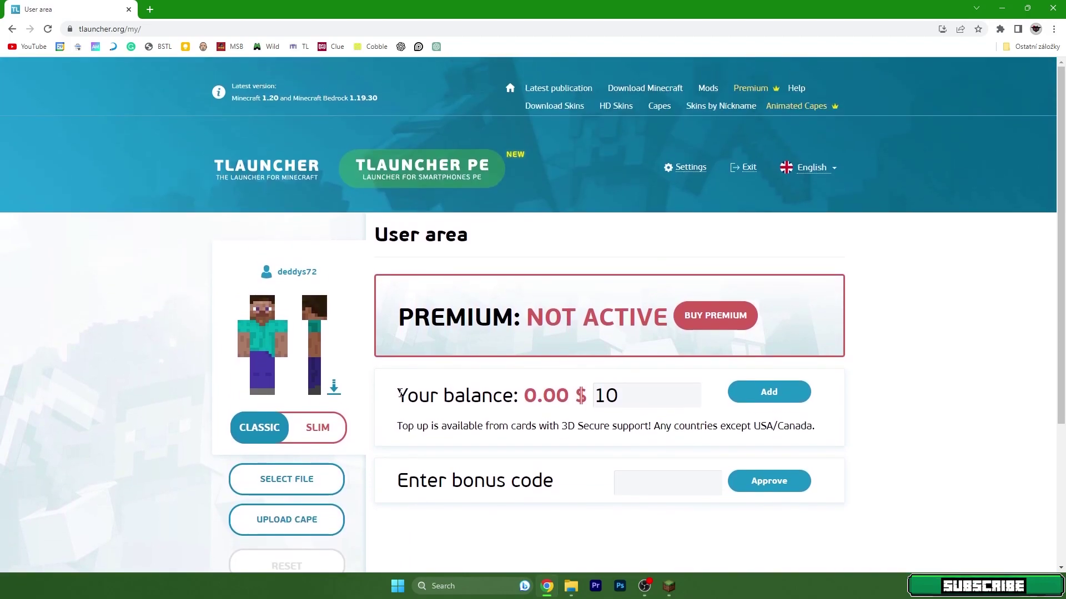
{"action": "scroll", "coordinate": [313, 265], "scroll_direction": "down", "scroll_amount": 1}
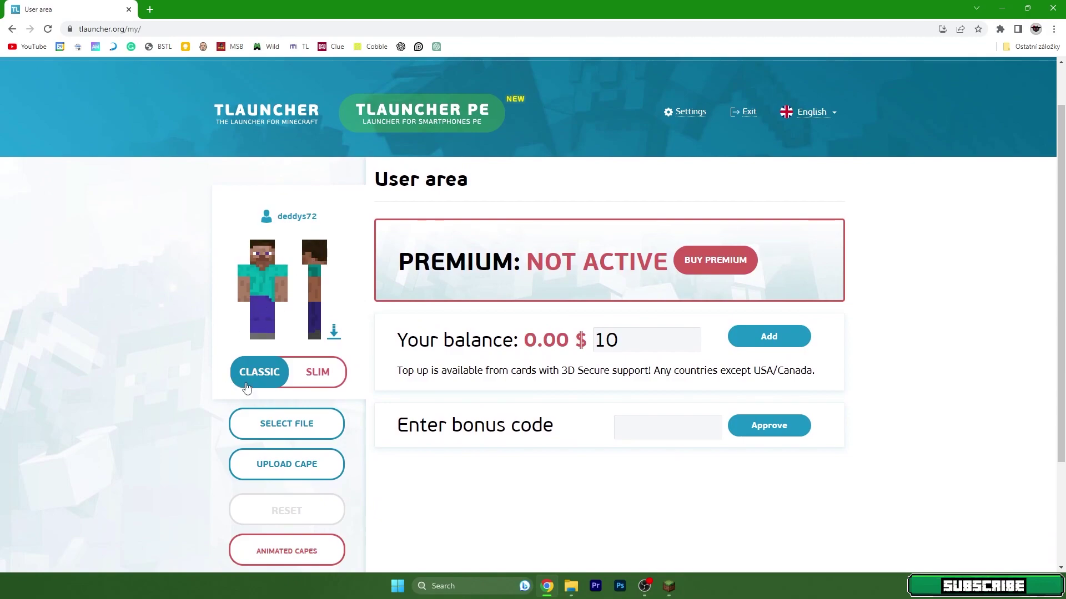
{"action": "scroll", "coordinate": [394, 367], "scroll_direction": "down", "scroll_amount": 2}
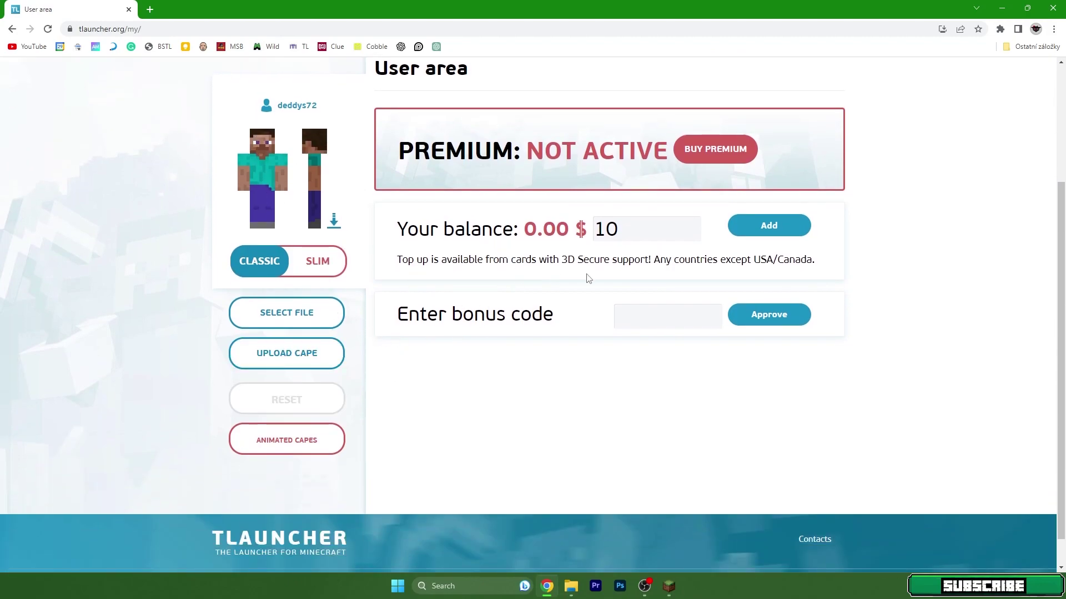
Download the 'labyrinth (effects)' skin from minecraftskins.com, then return to the tlauncher.org user area tab
{"action": "left_click", "coordinate": [147, 8]}
{"action": "type", "text": "minecraftskins.com"}
{"action": "key", "text": "Return"}
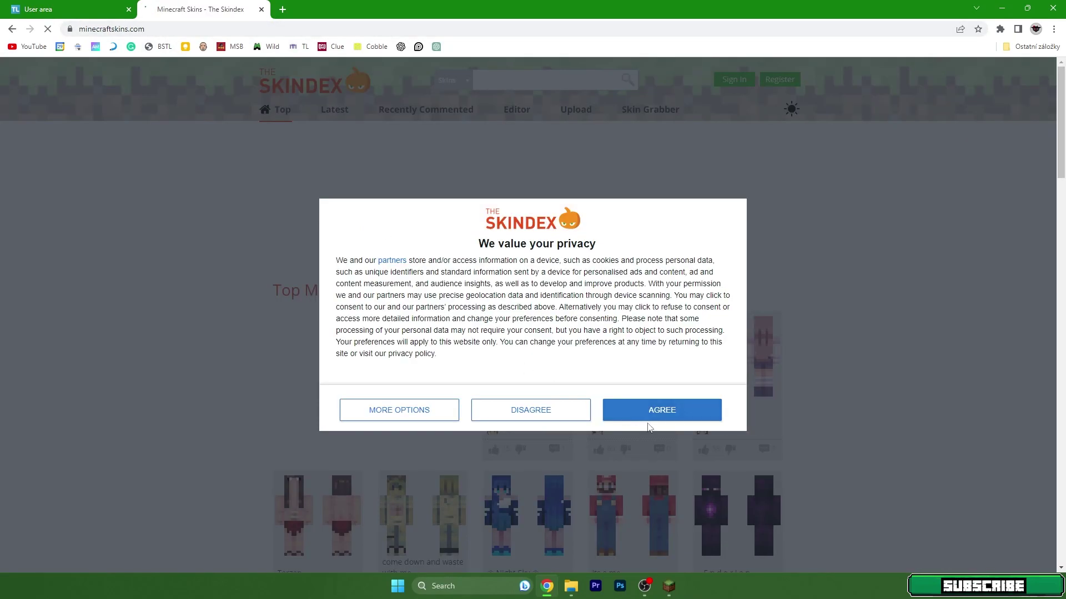
{"action": "left_click", "coordinate": [615, 405]}
{"action": "scroll", "coordinate": [269, 276], "scroll_direction": "down", "scroll_amount": 2}
{"action": "scroll", "coordinate": [214, 274], "scroll_direction": "down", "scroll_amount": 1}
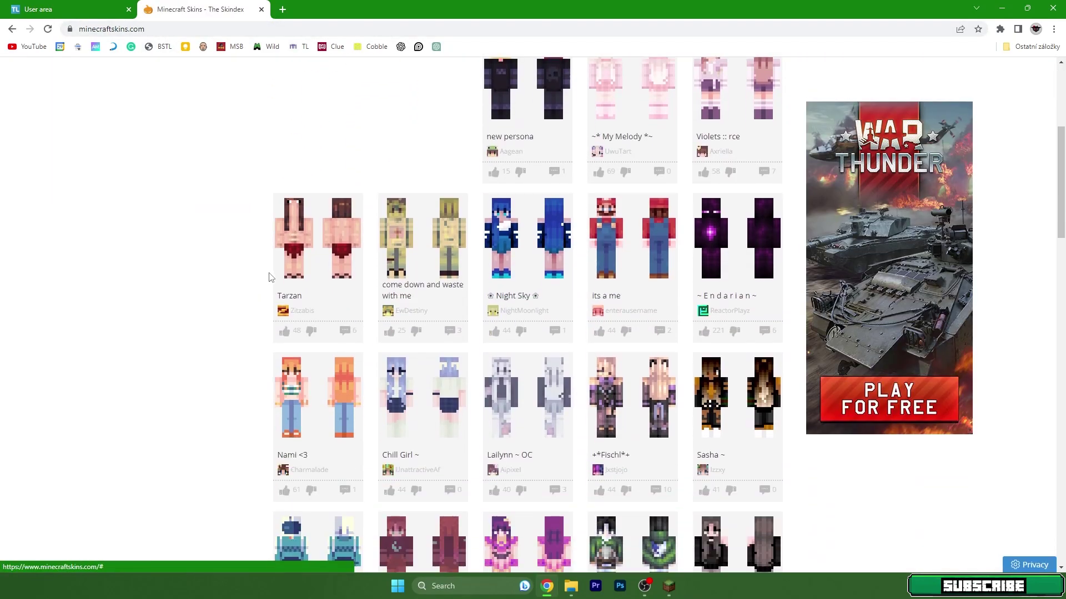
{"action": "scroll", "coordinate": [247, 273], "scroll_direction": "down", "scroll_amount": 1}
{"action": "scroll", "coordinate": [249, 269], "scroll_direction": "down", "scroll_amount": 1}
{"action": "scroll", "coordinate": [252, 269], "scroll_direction": "down", "scroll_amount": 2}
{"action": "scroll", "coordinate": [261, 286], "scroll_direction": "down", "scroll_amount": 1}
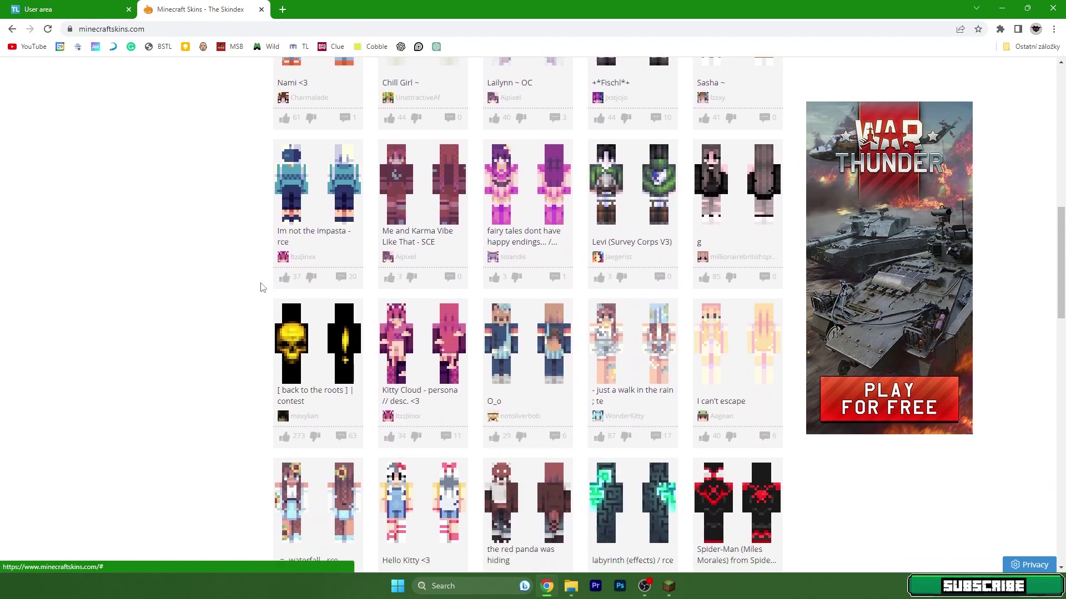
{"action": "scroll", "coordinate": [269, 292], "scroll_direction": "down", "scroll_amount": 1}
{"action": "left_click", "coordinate": [618, 372]}
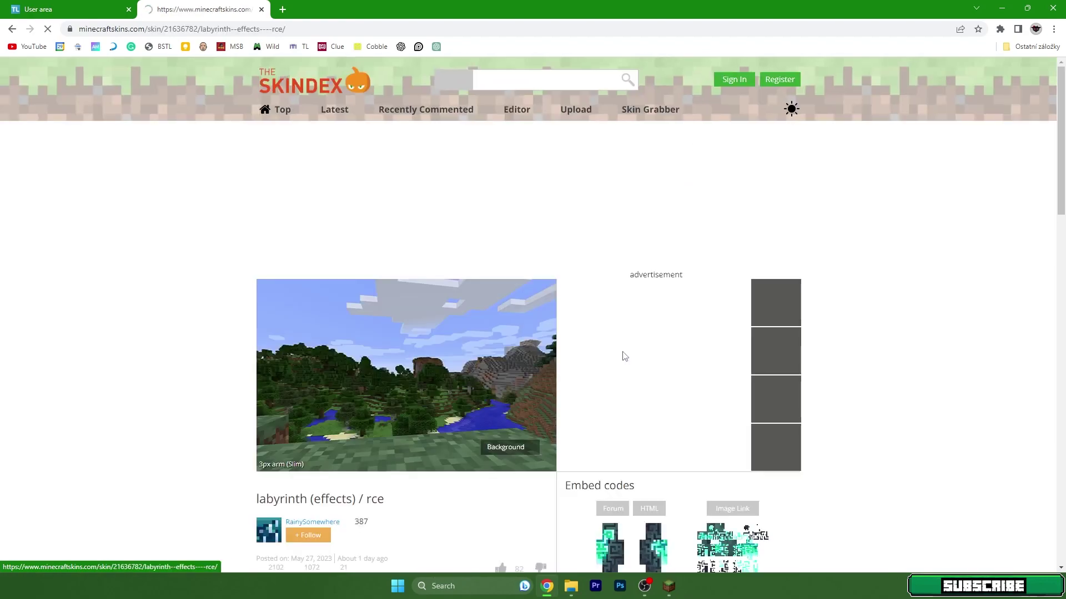
{"action": "left_click", "coordinate": [781, 353]}
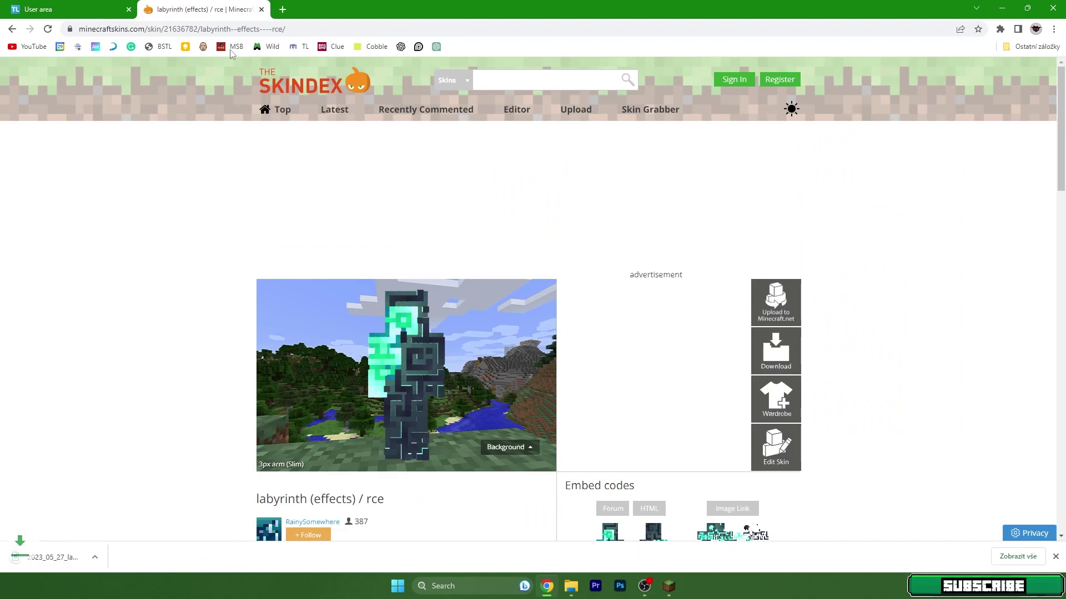
{"action": "left_click", "coordinate": [108, 11]}
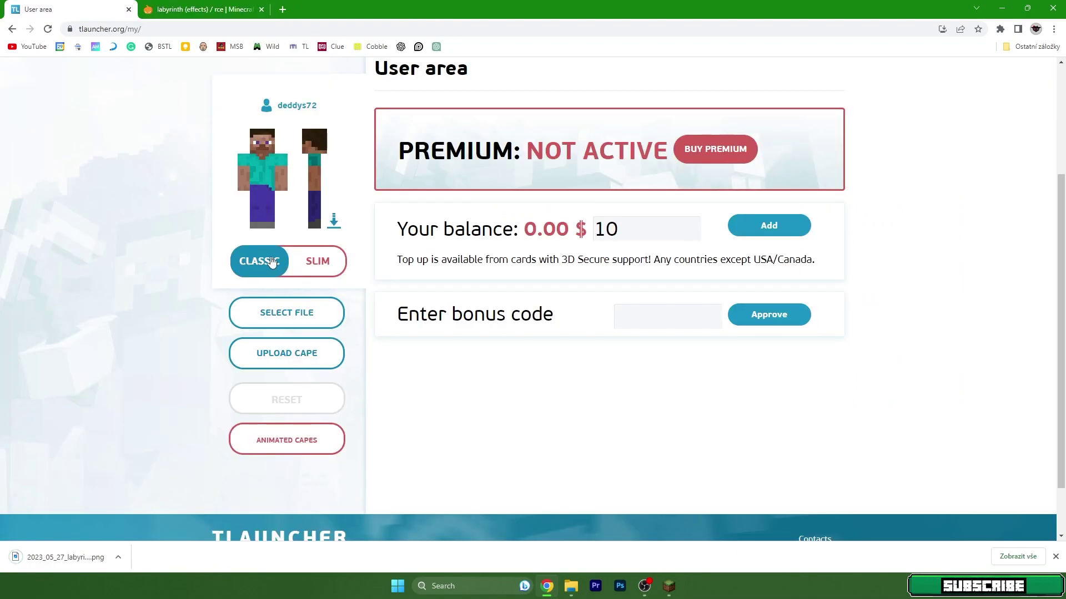
Copy the downloaded labyrinth PNG to the desktop and select it as the account's skin file
{"action": "double_click", "coordinate": [402, 7]}
{"action": "mouse_move", "coordinate": [125, 567]}
{"action": "left_mouse_down"}
{"action": "mouse_move", "coordinate": [39, 319]}
{"action": "mouse_move", "coordinate": [58, 251]}
{"action": "left_mouse_up"}
{"action": "double_click", "coordinate": [434, 33]}
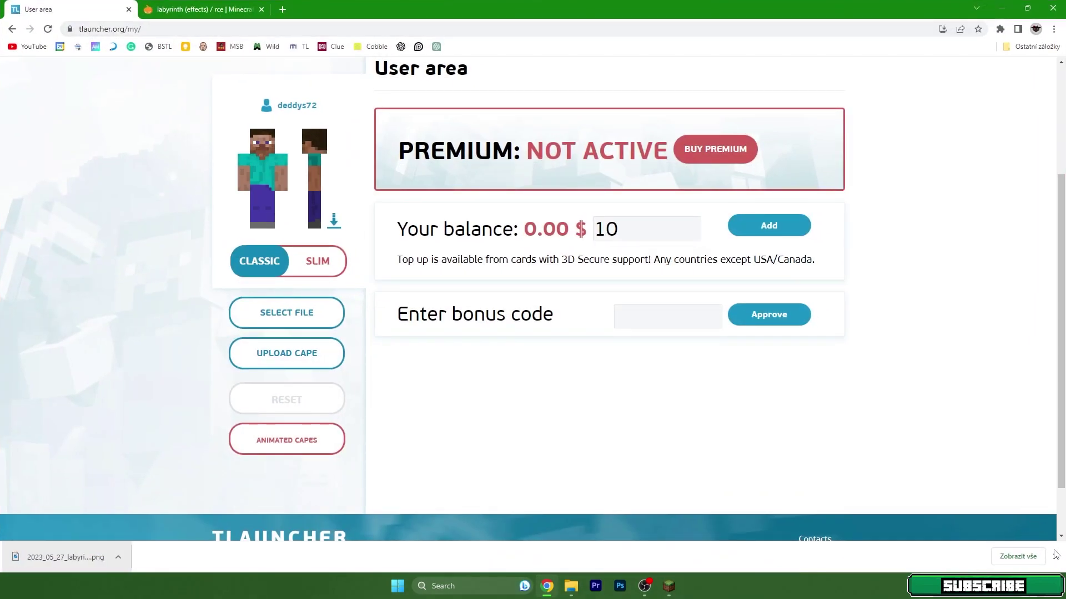
{"action": "left_click", "coordinate": [278, 310]}
{"action": "double_click", "coordinate": [338, 237]}
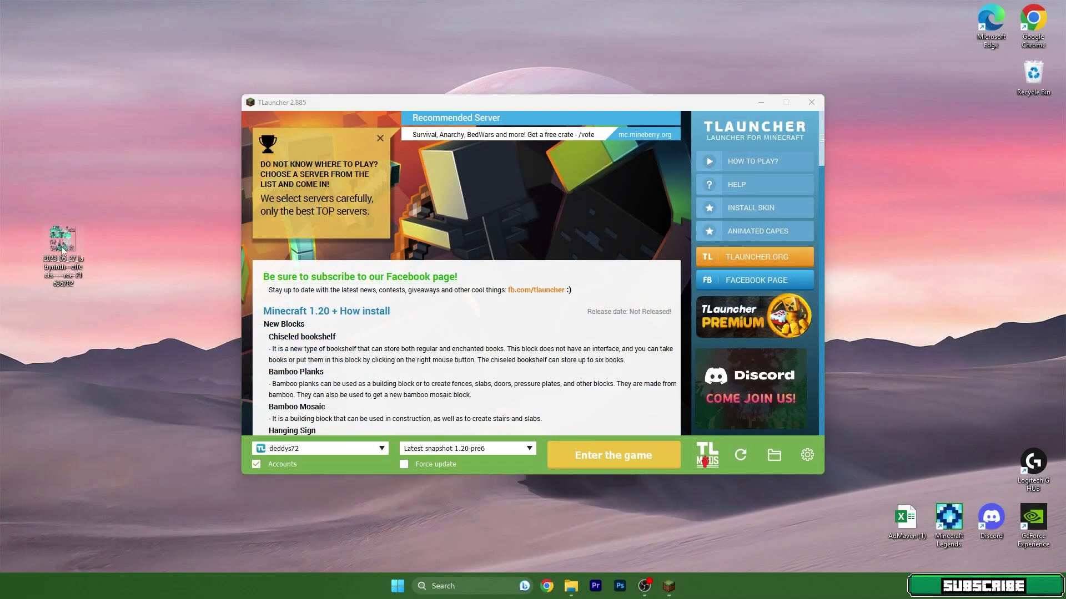
Launch Minecraft on the Latest snapshot 1.20-pre6 version
{"action": "left_click", "coordinate": [481, 452]}
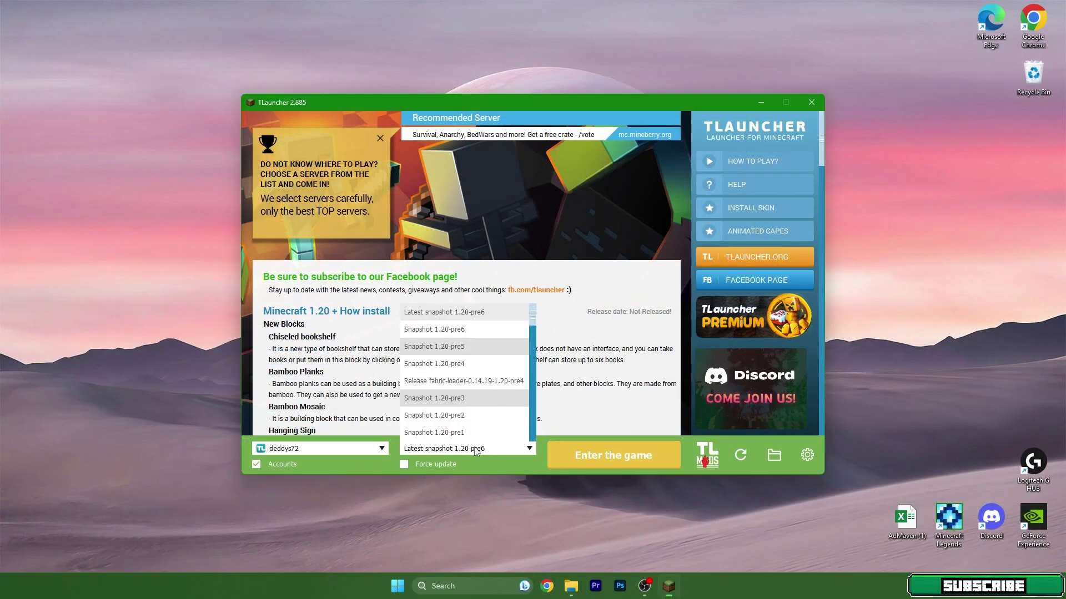
{"action": "left_click", "coordinate": [467, 335]}
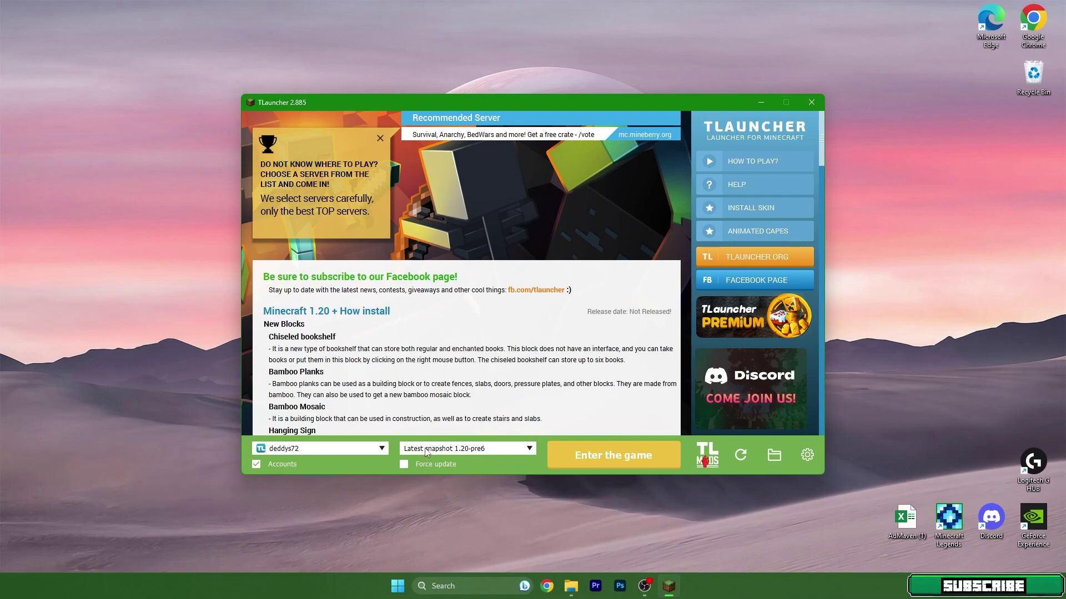
{"action": "left_click", "coordinate": [568, 446]}
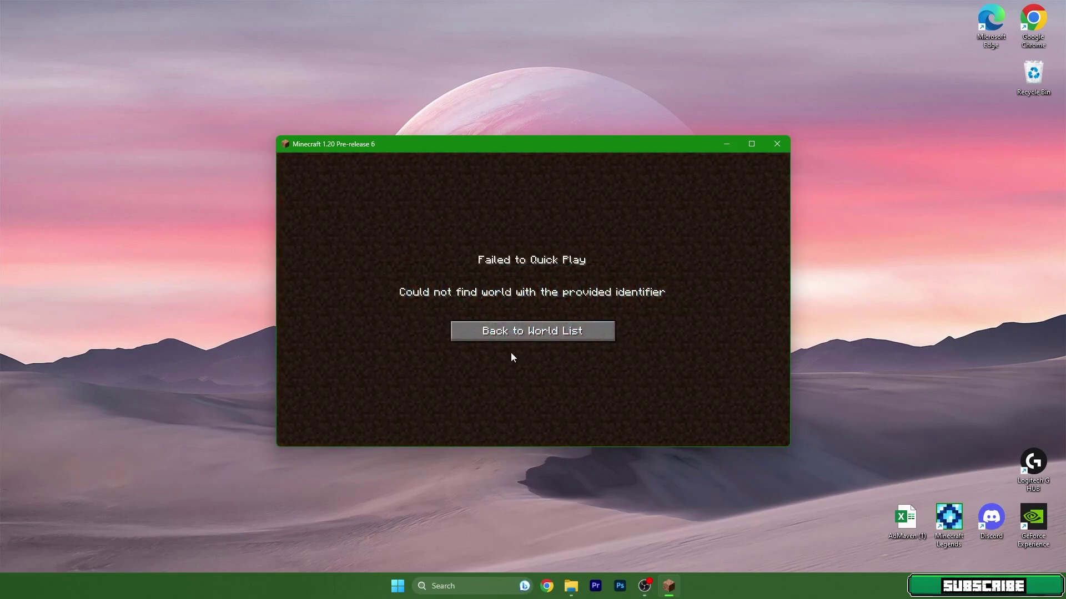
Dismiss the Quick Play error, return to the title screen, and open Options > Video Settings
{"action": "left_click", "coordinate": [518, 333]}
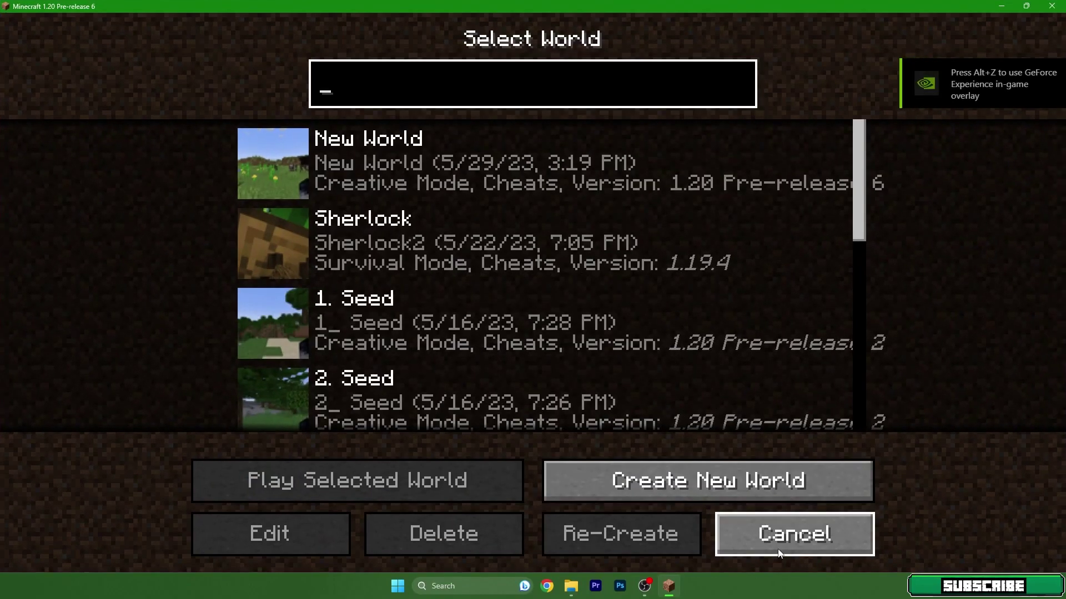
{"action": "left_click", "coordinate": [835, 535]}
{"action": "left_click", "coordinate": [400, 464]}
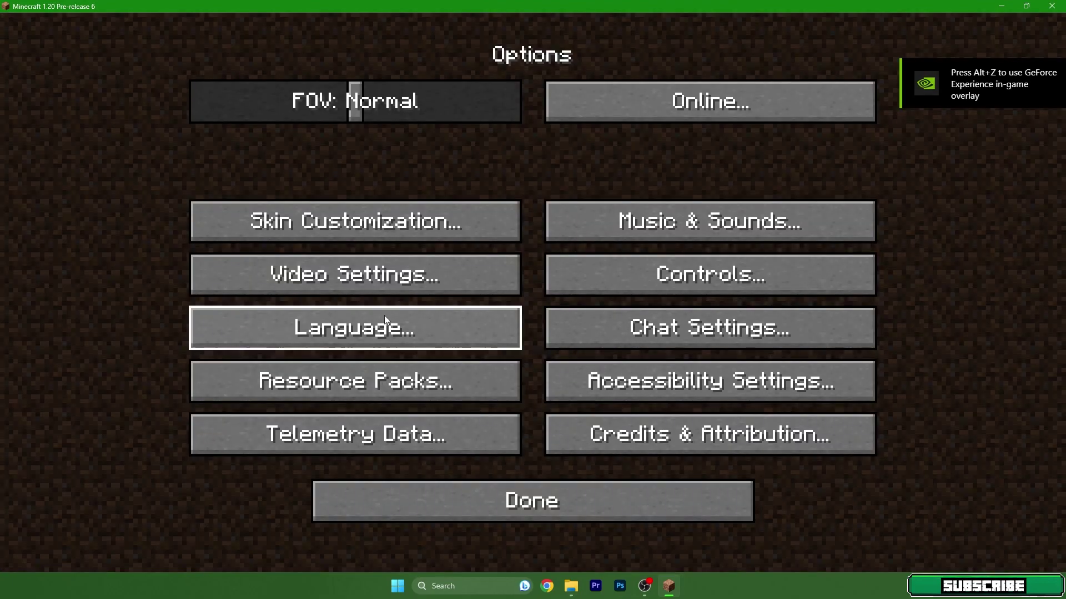
{"action": "left_click", "coordinate": [350, 275]}
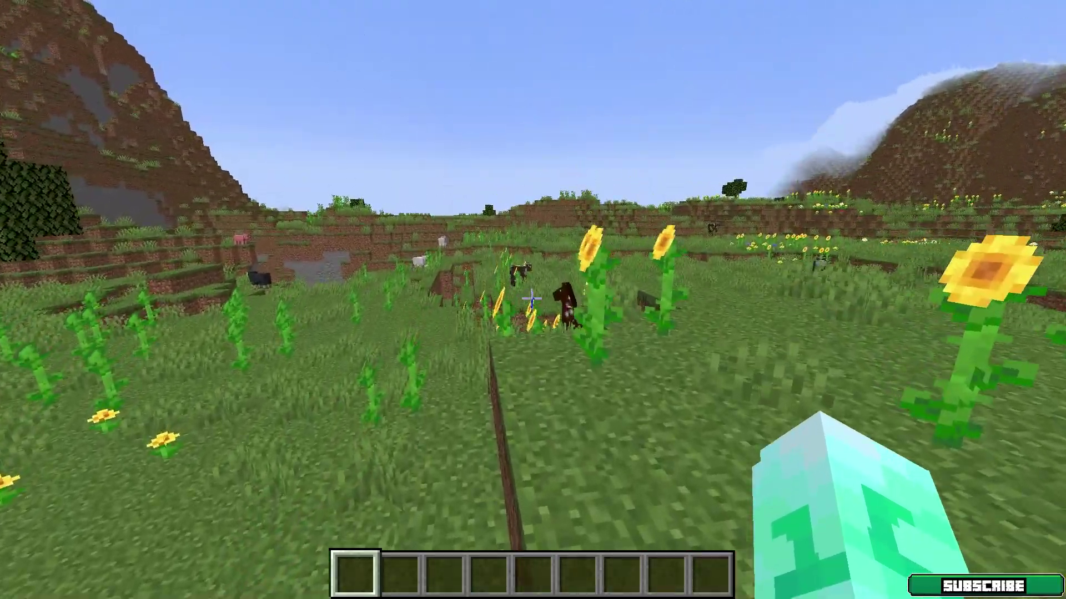
Check the labyrinth skin in the inventory preview and in third-person view
{"action": "key", "text": "e"}
{"action": "left_click", "coordinate": [719, 477]}
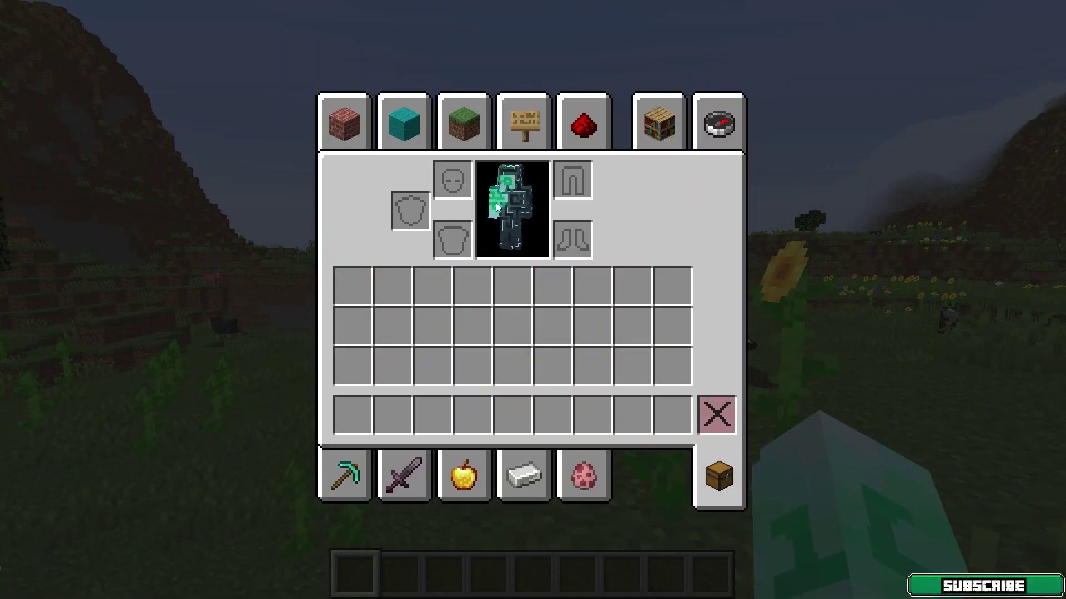
{"action": "key", "text": "e"}
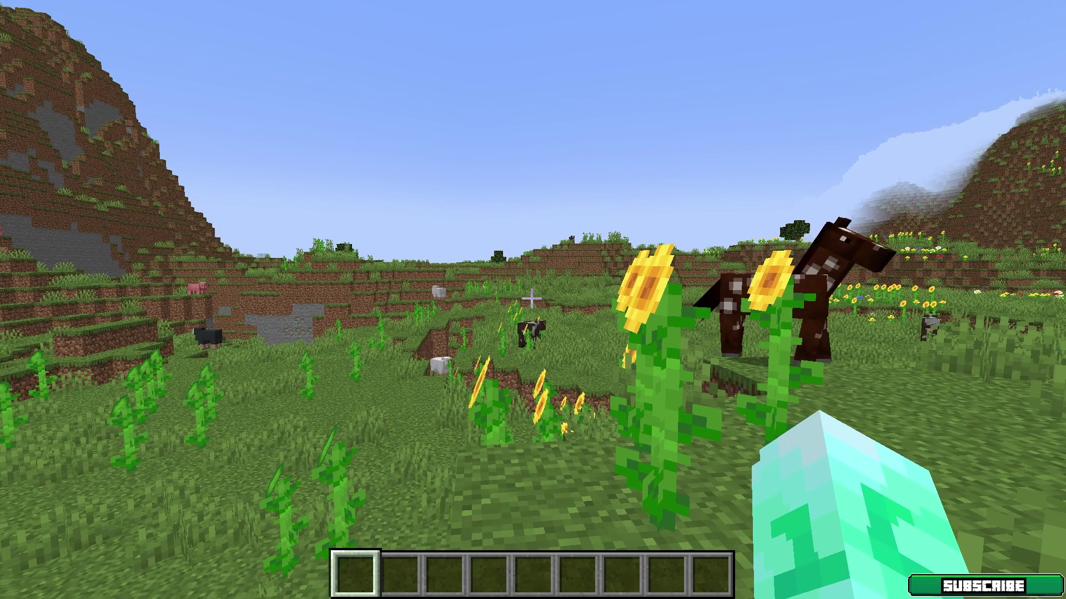
{"action": "key", "text": "F5"}
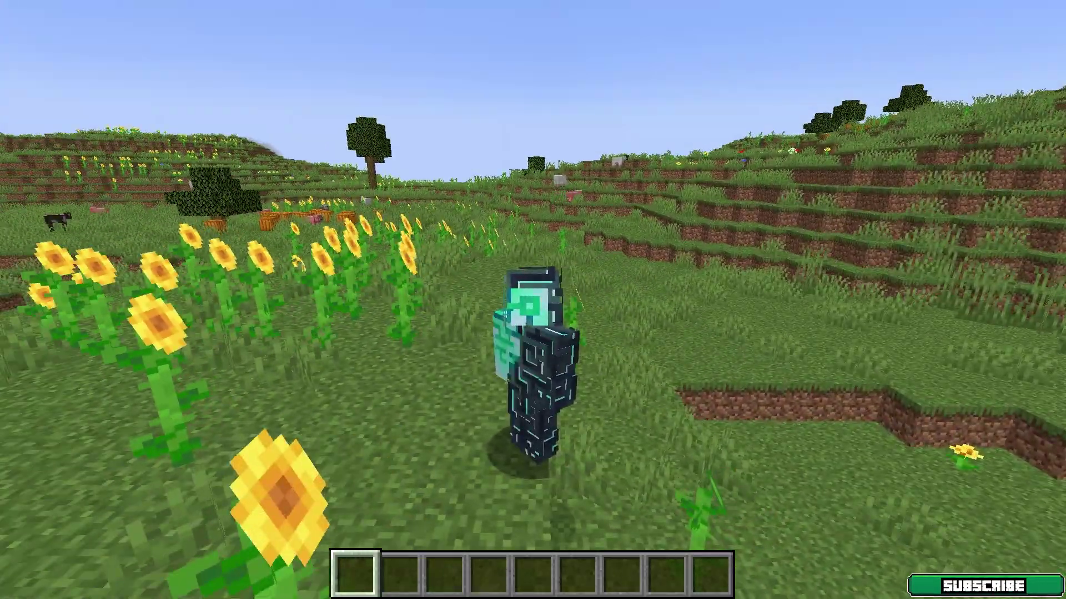
{"action": "key", "text": "F5"}
{"action": "key", "text": "F5"}
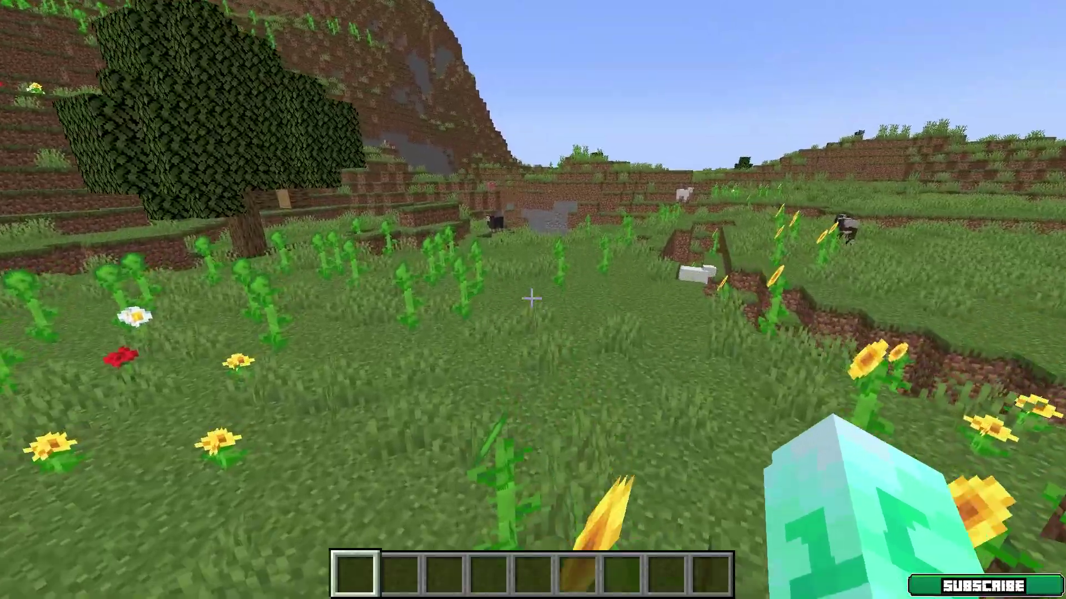
Walk toward the stone slope and jump up the terraced dirt wall
{"action": "key", "text": "w"}
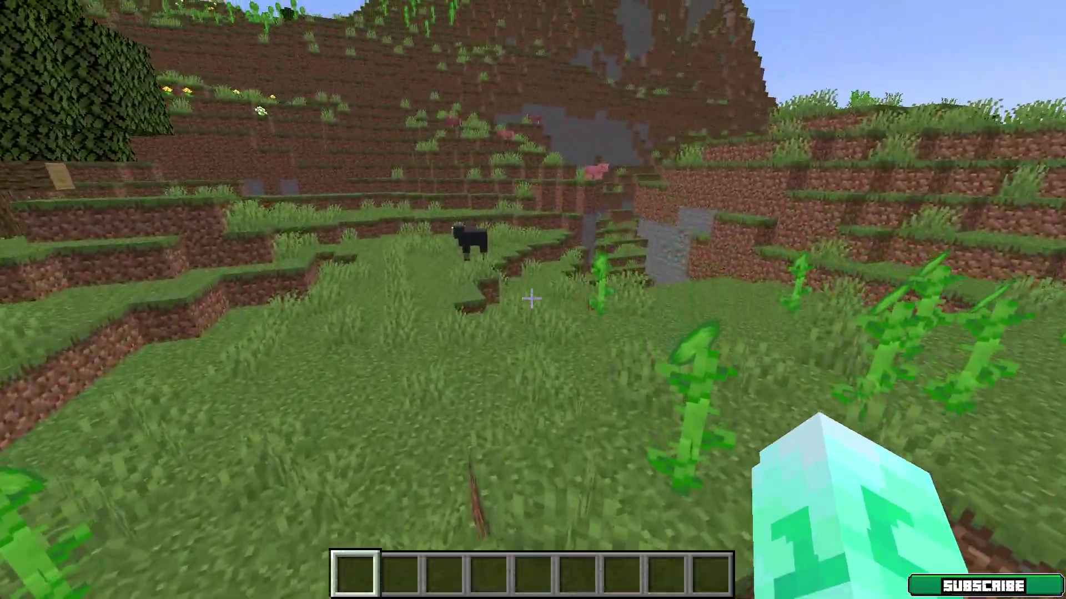
{"action": "key", "text": "w"}
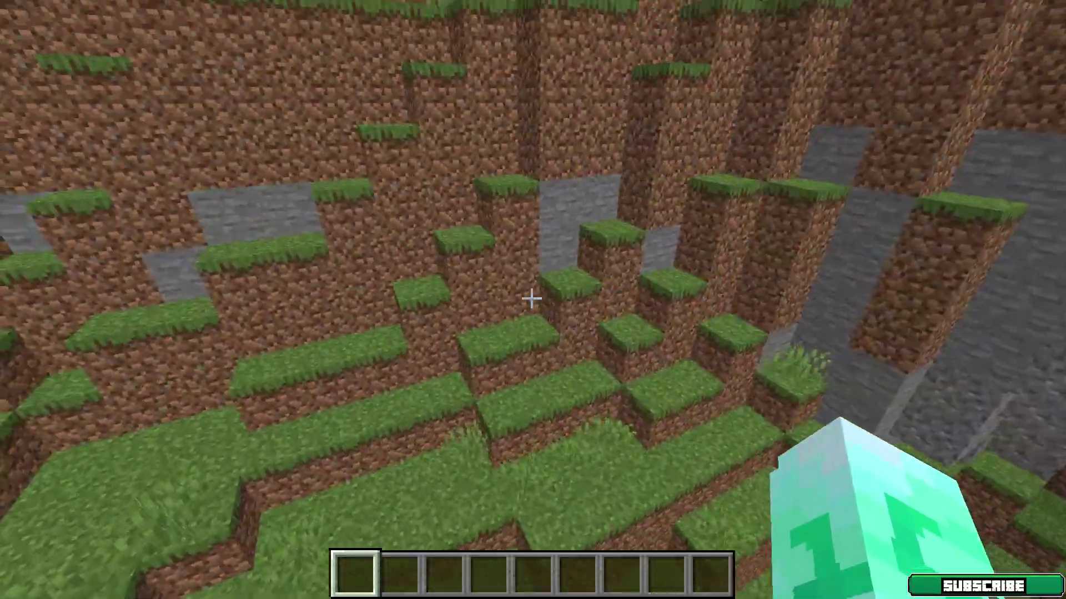
{"action": "key", "text": "space"}
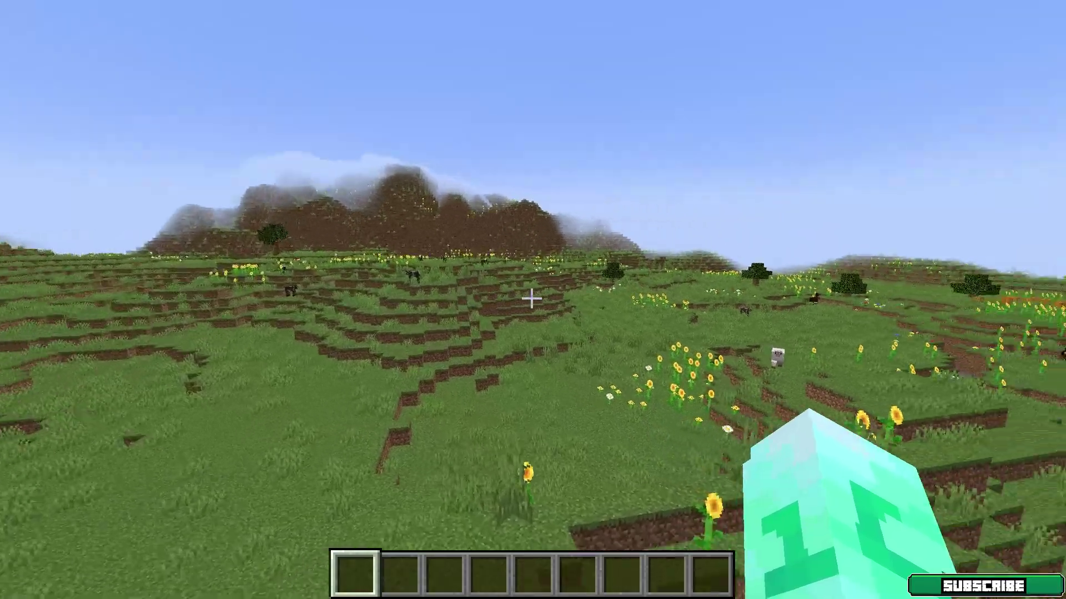